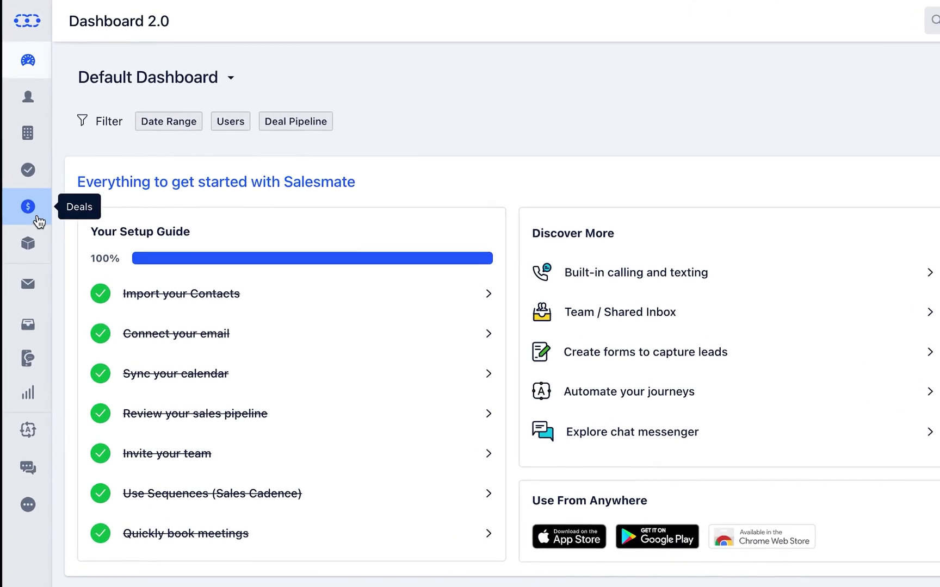
- Open the Deals pipeline board from the $ icon in the left sidebar
{"action": "left_click", "coordinate": [38, 221]}
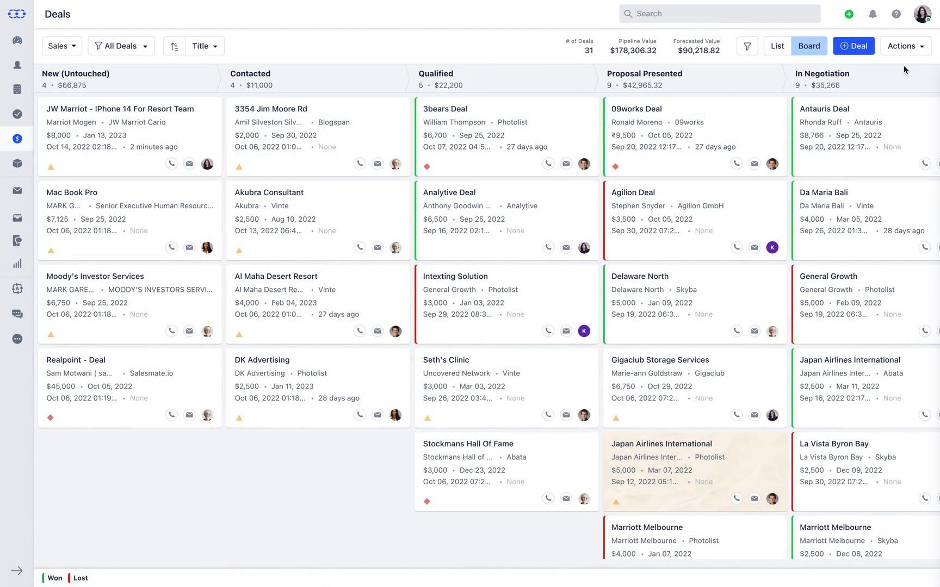
{"action": "left_click", "coordinate": [906, 52]}
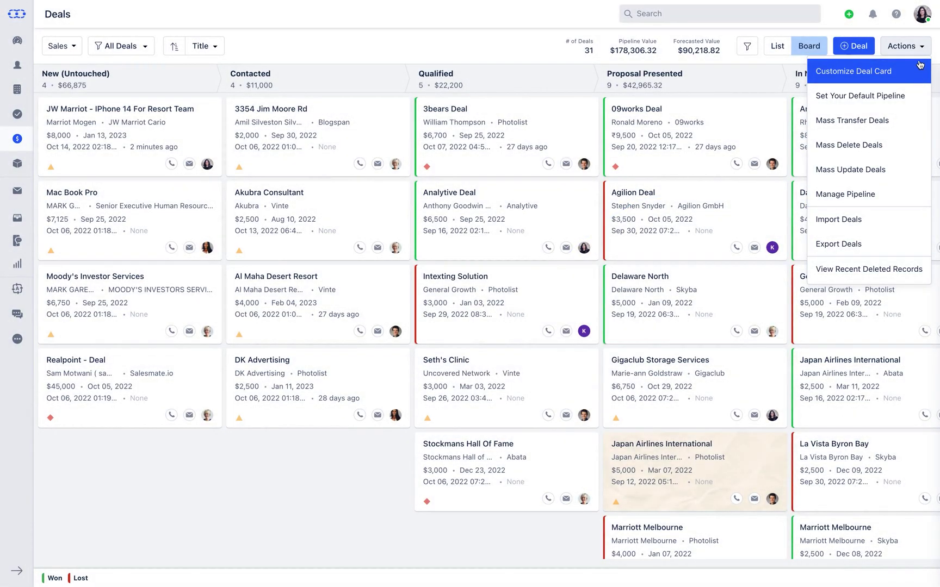
{"action": "left_click", "coordinate": [919, 53]}
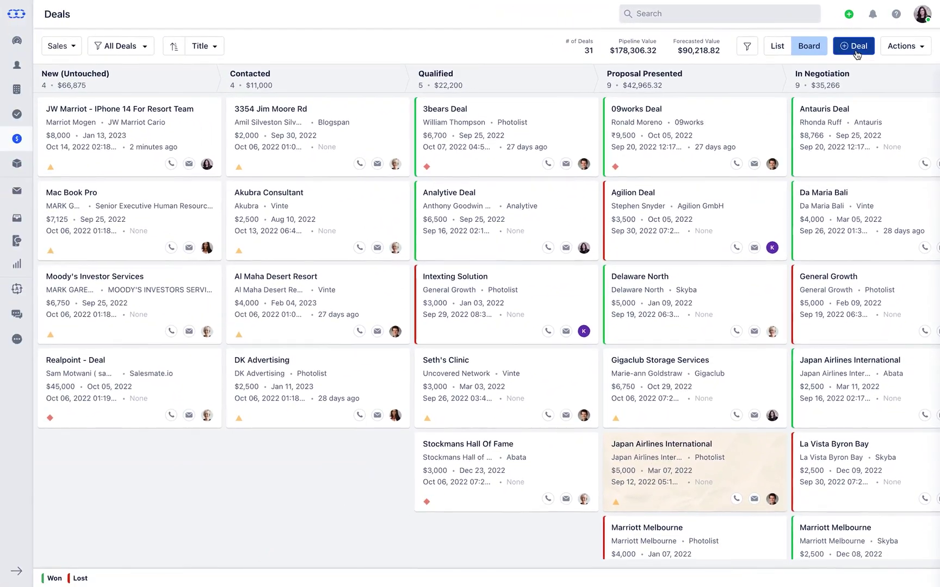
{"action": "left_click", "coordinate": [814, 71]}
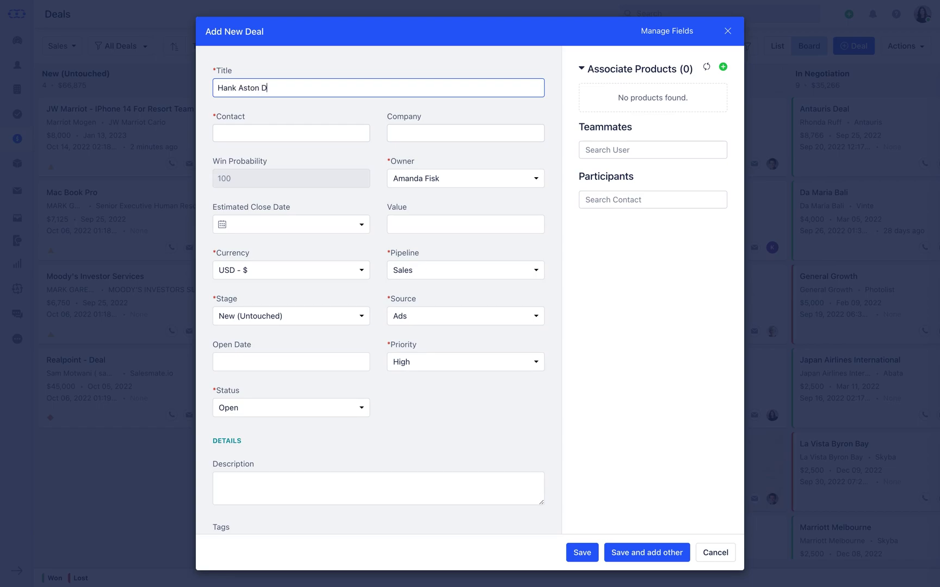
{"action": "type", "text": "eal"}
{"action": "key", "text": "Tab"}
{"action": "type", "text": "A"}
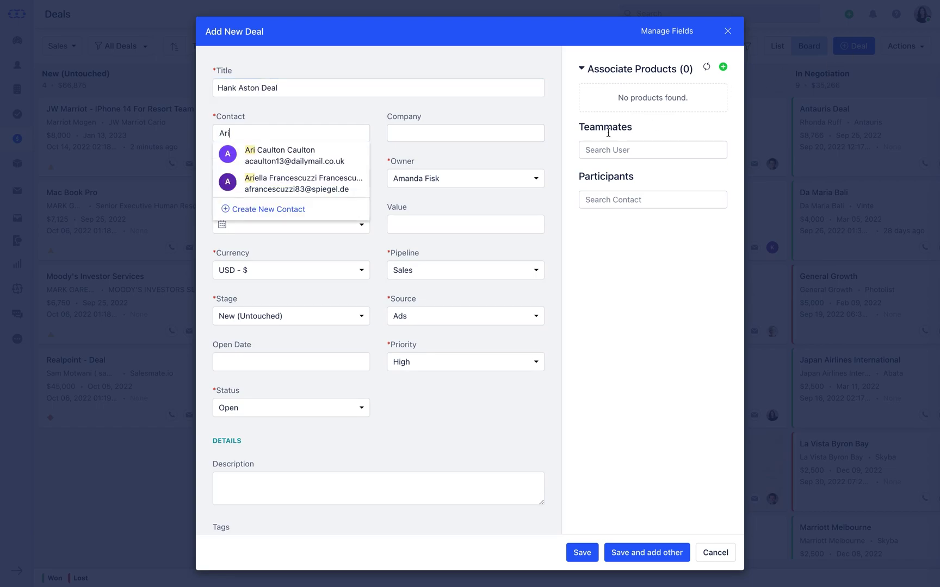
{"action": "left_click", "coordinate": [351, 159]}
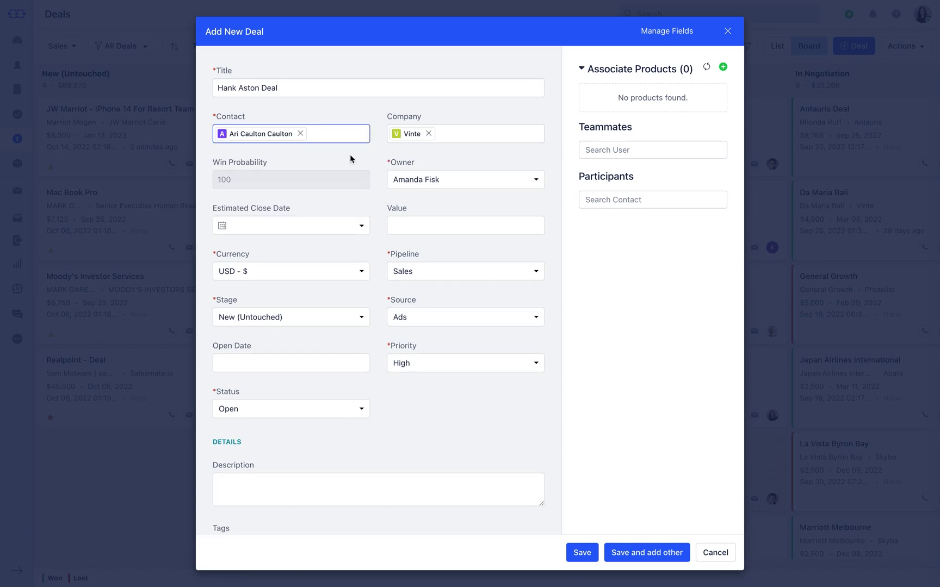
{"action": "left_click", "coordinate": [409, 223]}
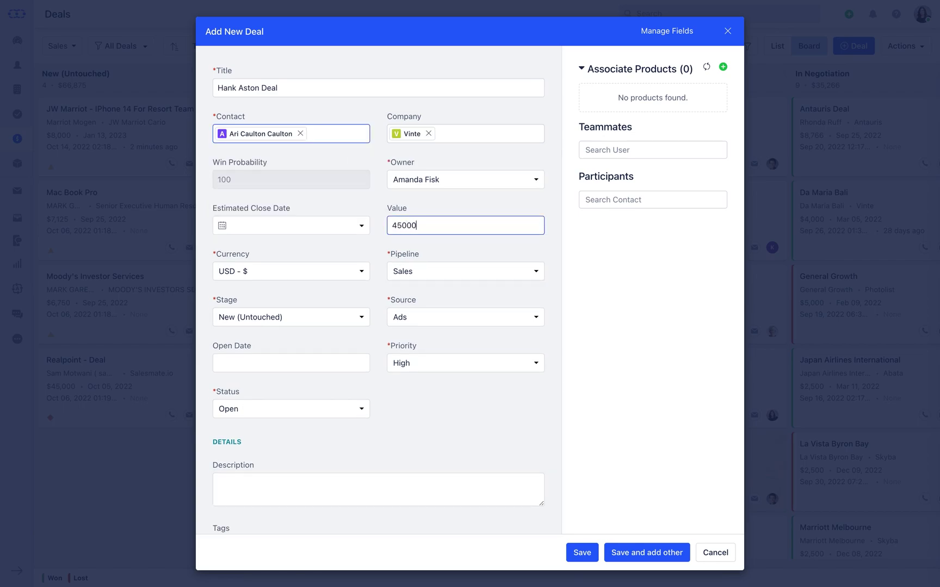
{"action": "left_click", "coordinate": [314, 228]}
{"action": "left_click", "coordinate": [304, 379]}
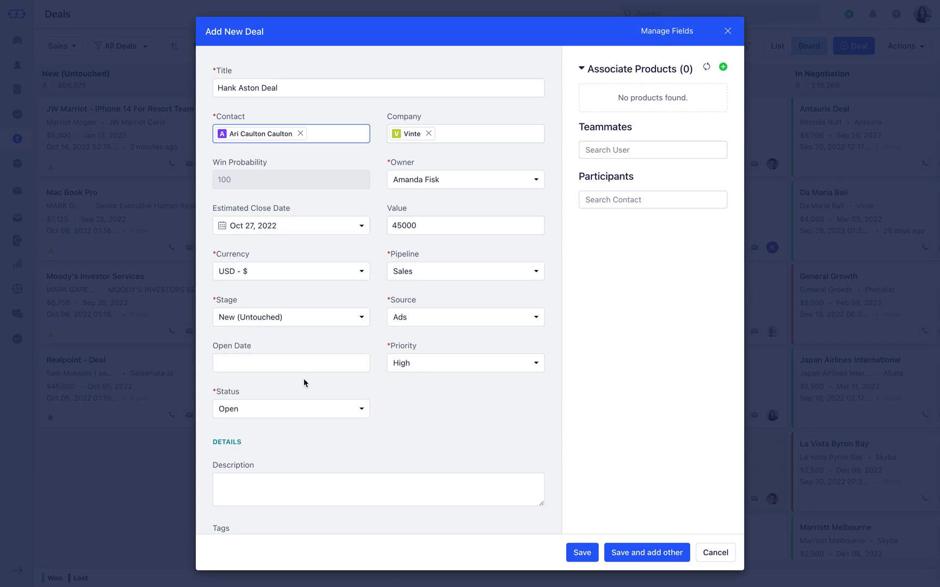
- Add two teammates and one participant contact to the deal, then save it
{"action": "left_click", "coordinate": [652, 145]}
{"action": "type", "text": "Lisa"}
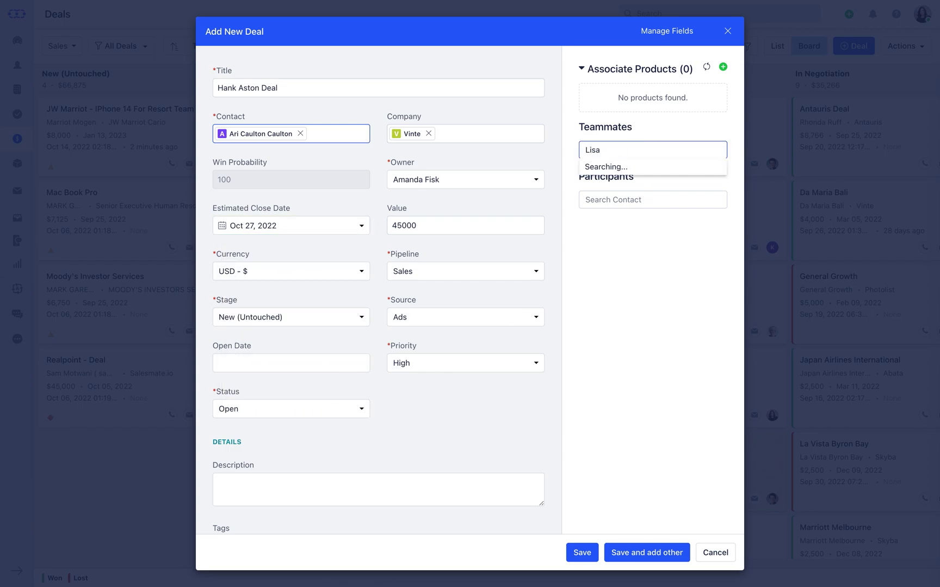
{"action": "key", "text": "Return"}
{"action": "type", "text": "Jas"}
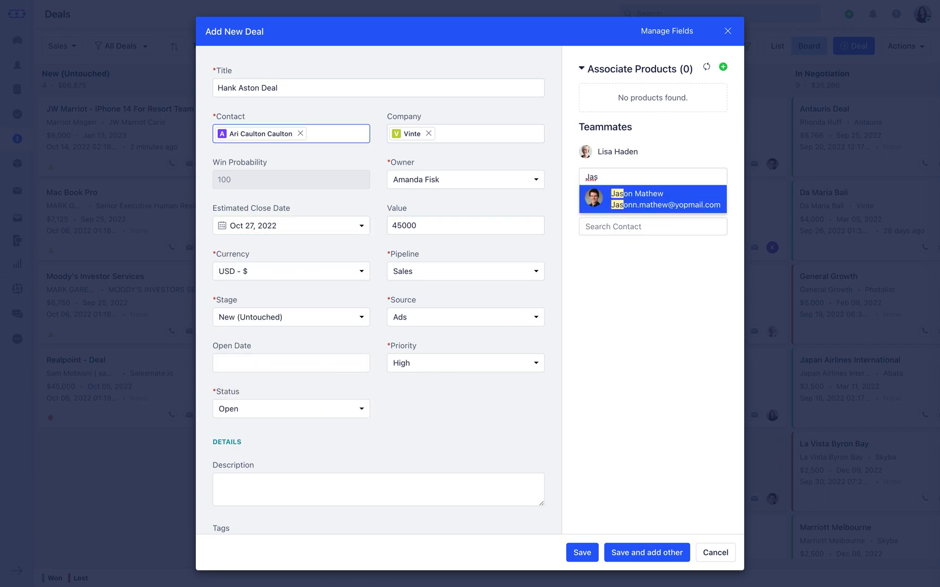
{"action": "key", "text": "Return"}
{"action": "left_click", "coordinate": [663, 249]}
{"action": "type", "text": "Yorg"}
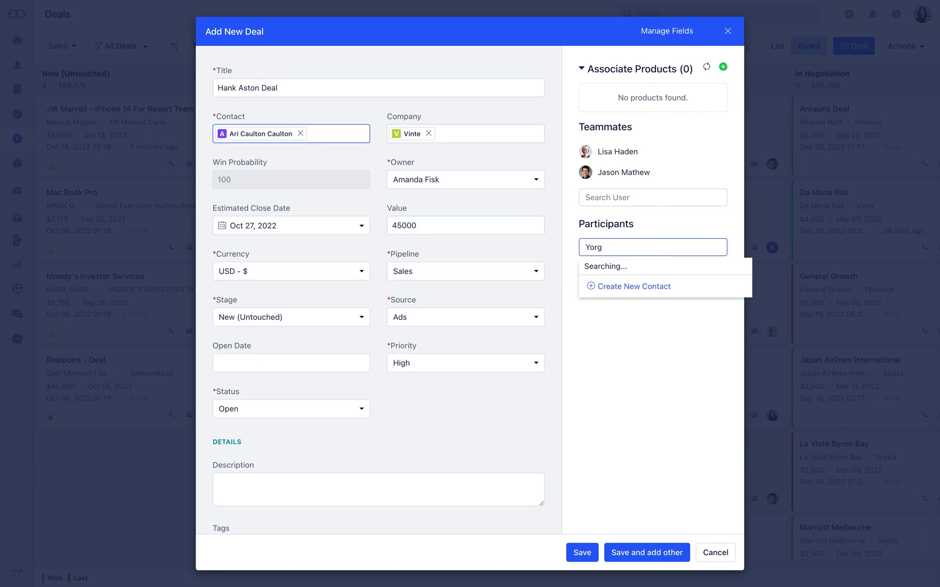
{"action": "key", "text": "Return"}
{"action": "left_click", "coordinate": [596, 546]}
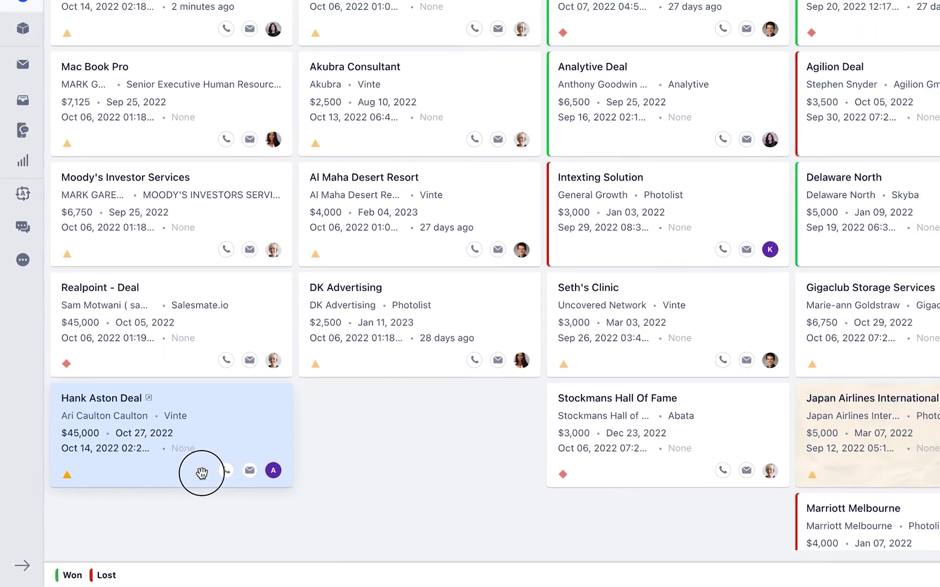
{"action": "left_click_drag", "start_coordinate": [201, 473], "coordinate": [453, 456]}
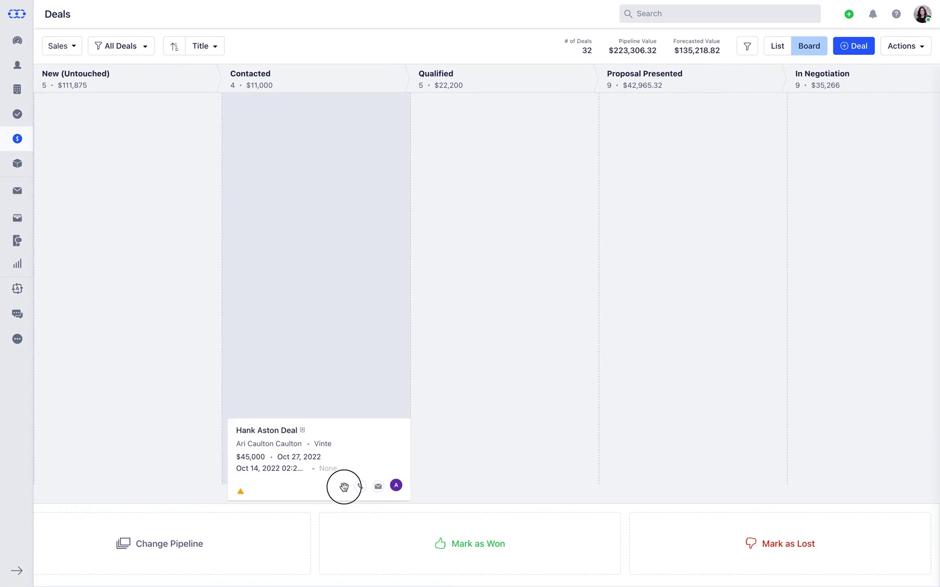
{"action": "left_click_drag", "start_coordinate": [344, 487], "coordinate": [345, 489]}
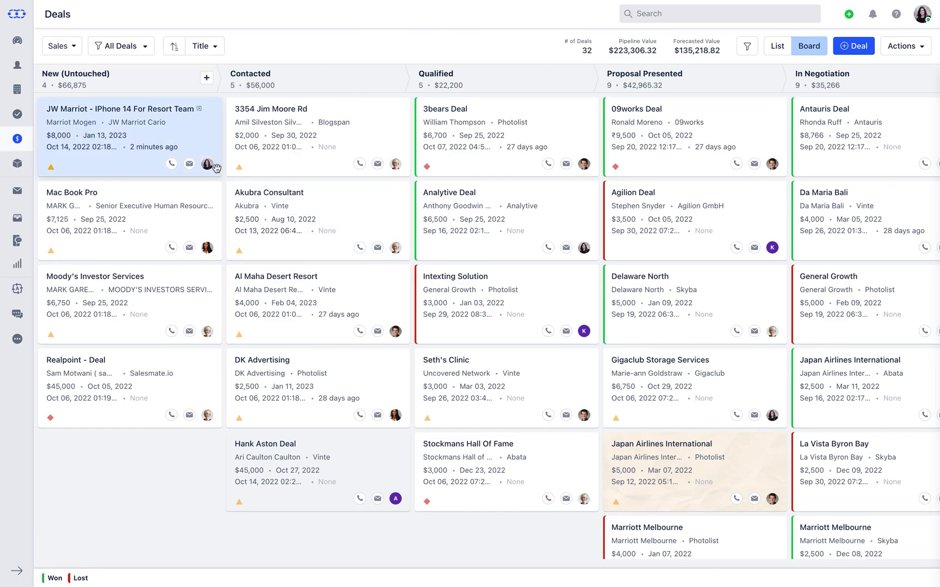
- Open the JW Marriot deal, browse its Insights, Timeline, Users and Related tabs, then close it
{"action": "left_click", "coordinate": [201, 141]}
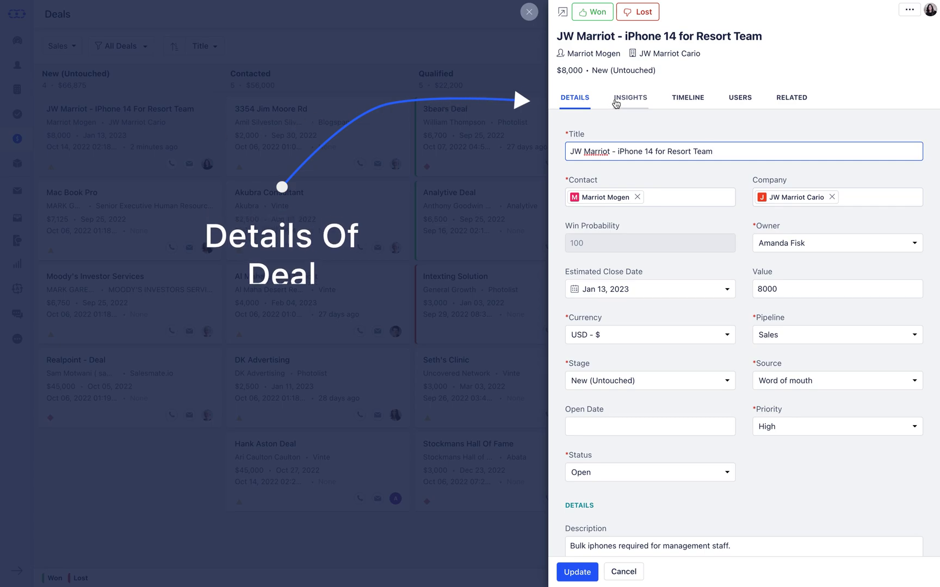
{"action": "left_click", "coordinate": [629, 106]}
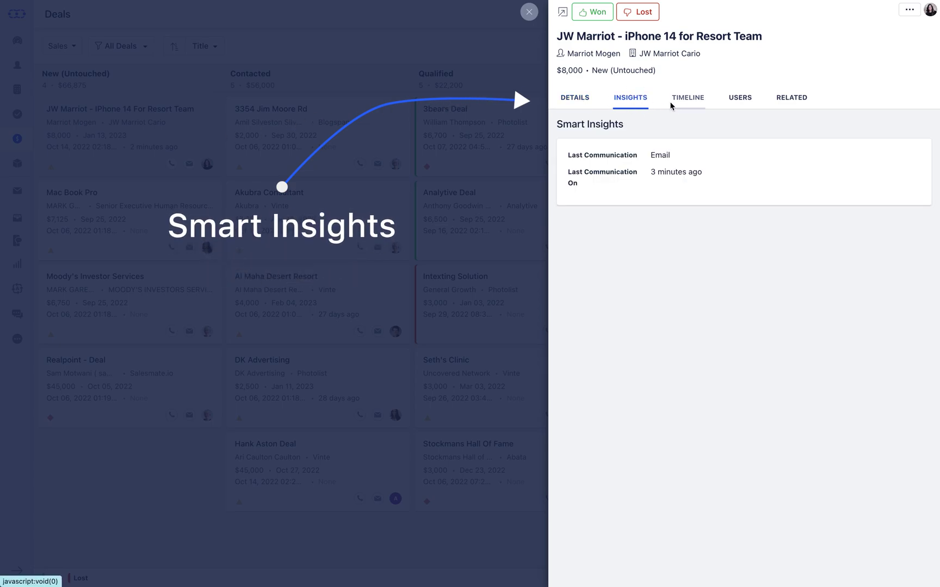
{"action": "left_click", "coordinate": [687, 104]}
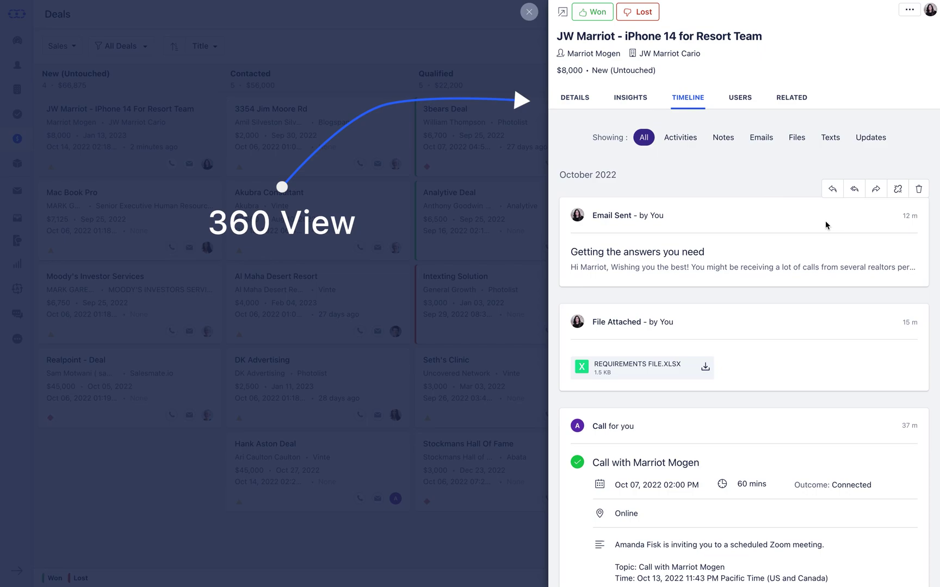
{"action": "scroll", "coordinate": [830, 226], "scroll_direction": "down", "scroll_amount": 5}
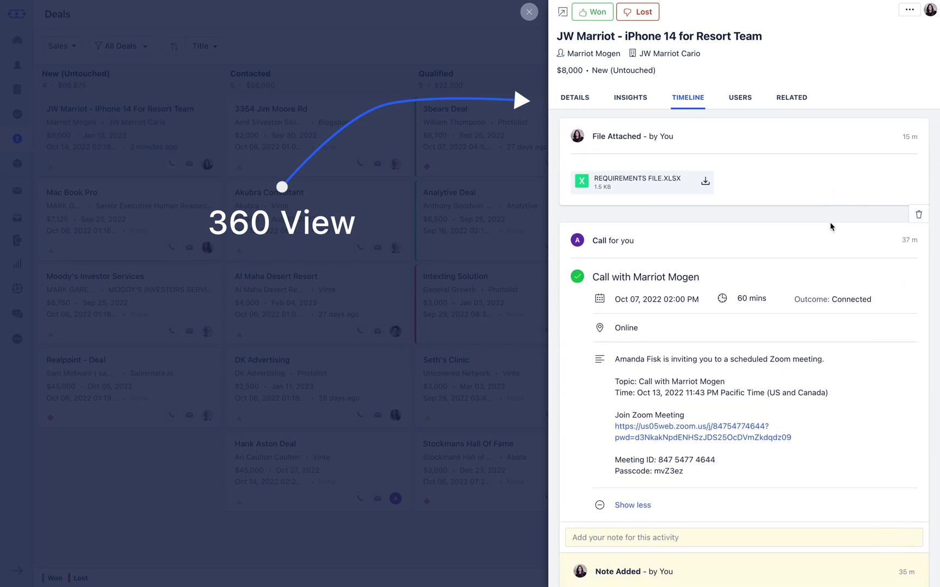
{"action": "scroll", "coordinate": [831, 227], "scroll_direction": "down", "scroll_amount": 5}
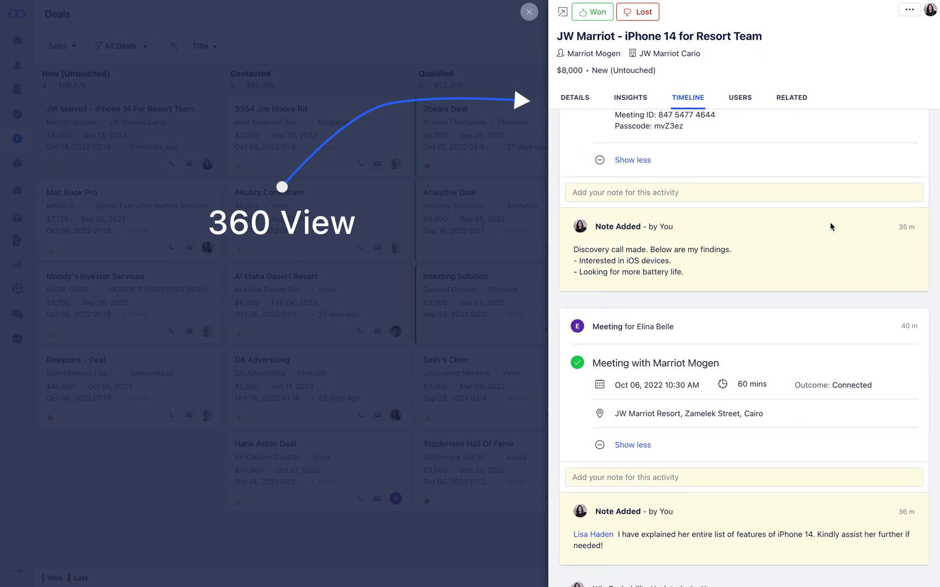
{"action": "left_click", "coordinate": [740, 101]}
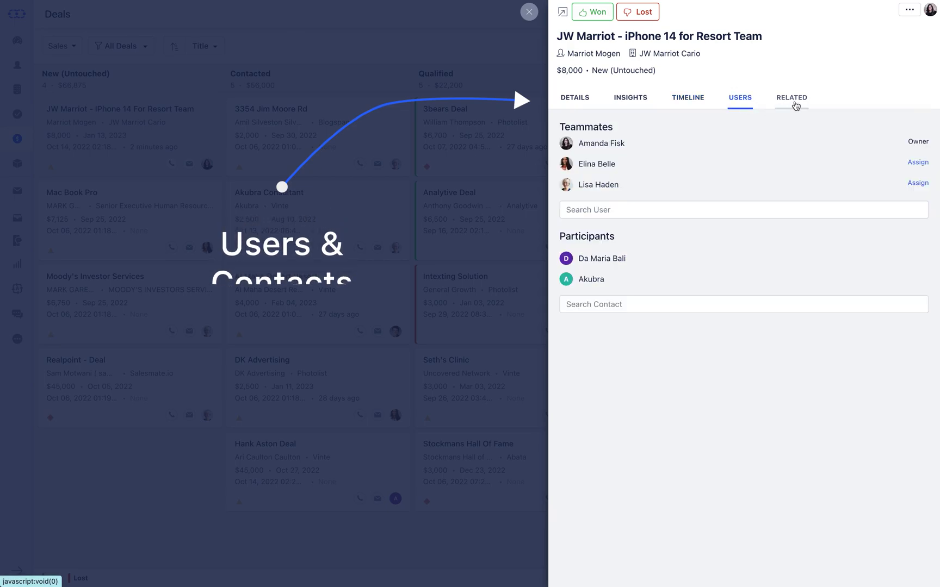
{"action": "left_click", "coordinate": [795, 103]}
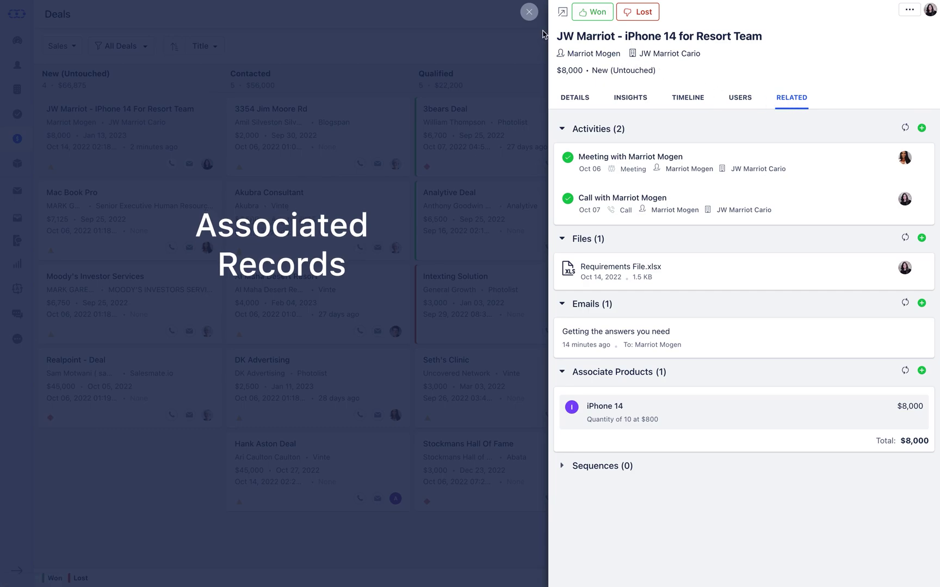
{"action": "left_click", "coordinate": [529, 12]}
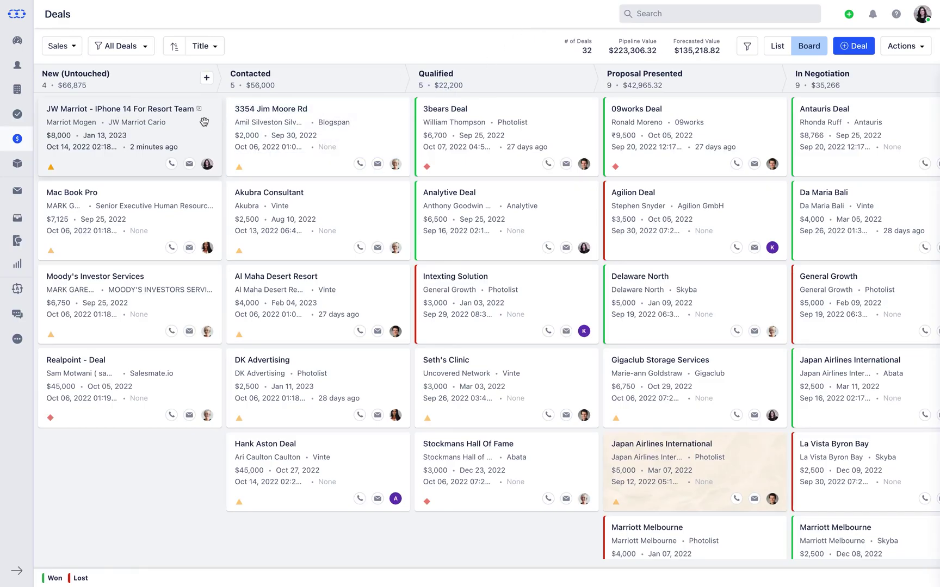
{"action": "left_click", "coordinate": [199, 110]}
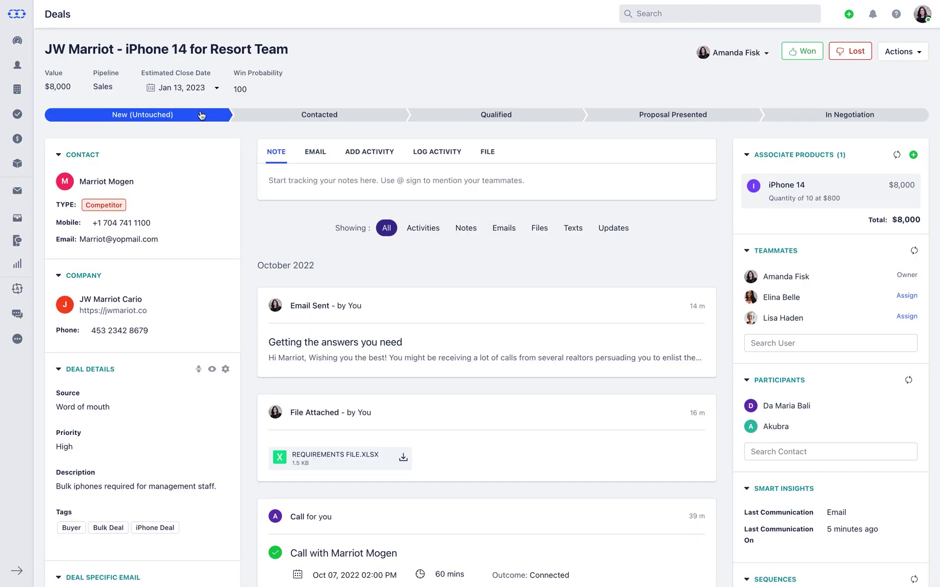
{"action": "left_click", "coordinate": [272, 181]}
{"action": "type", "text": "@"}
{"action": "key", "text": "Down"}
{"action": "key", "text": "Return"}
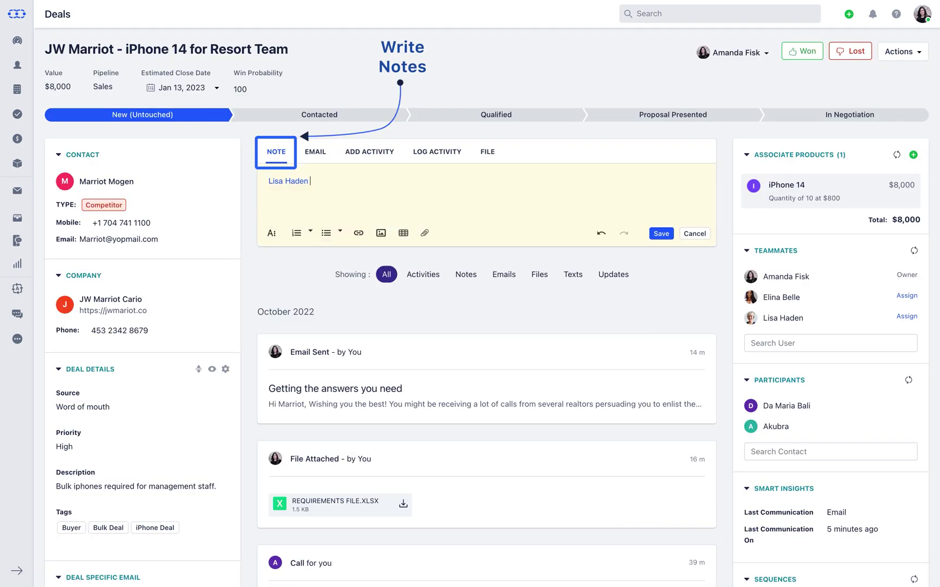
{"action": "type", "text": "Kindly follow-"}
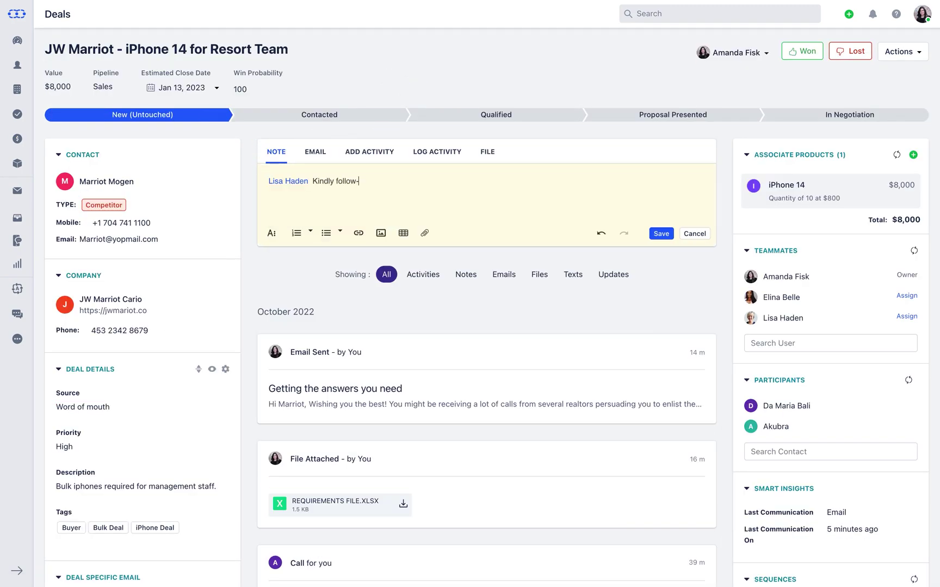
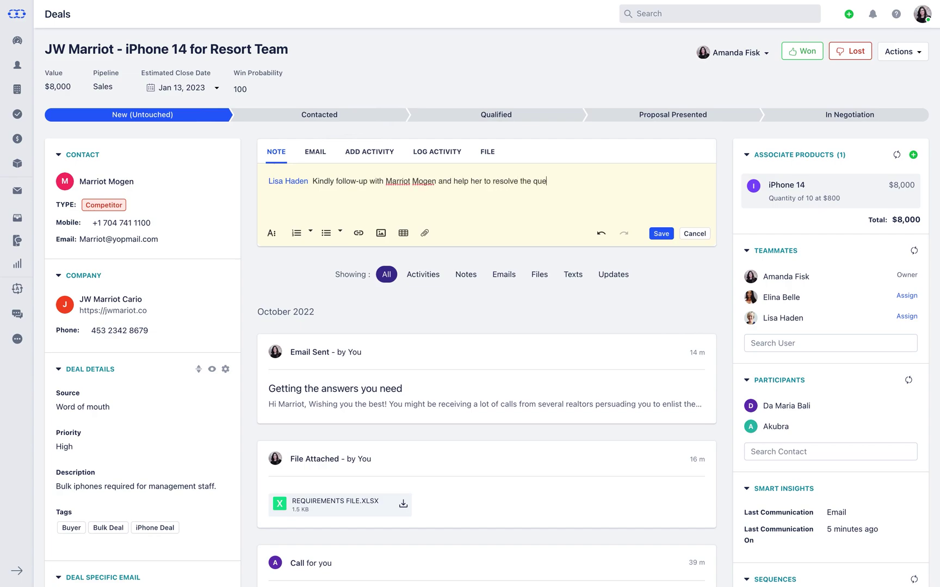
{"action": "type", "text": "ries relating to iPhone 14 features."}
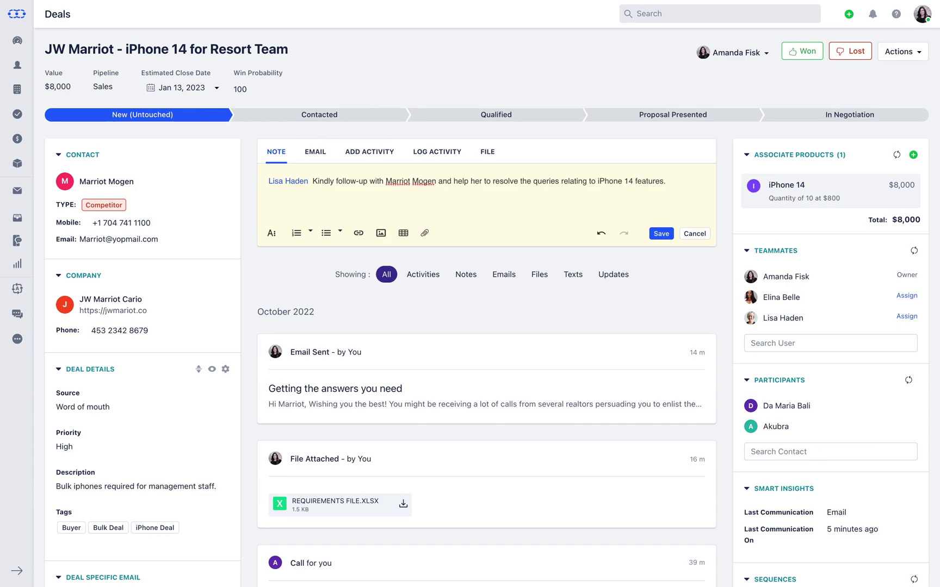
{"action": "left_click", "coordinate": [660, 235]}
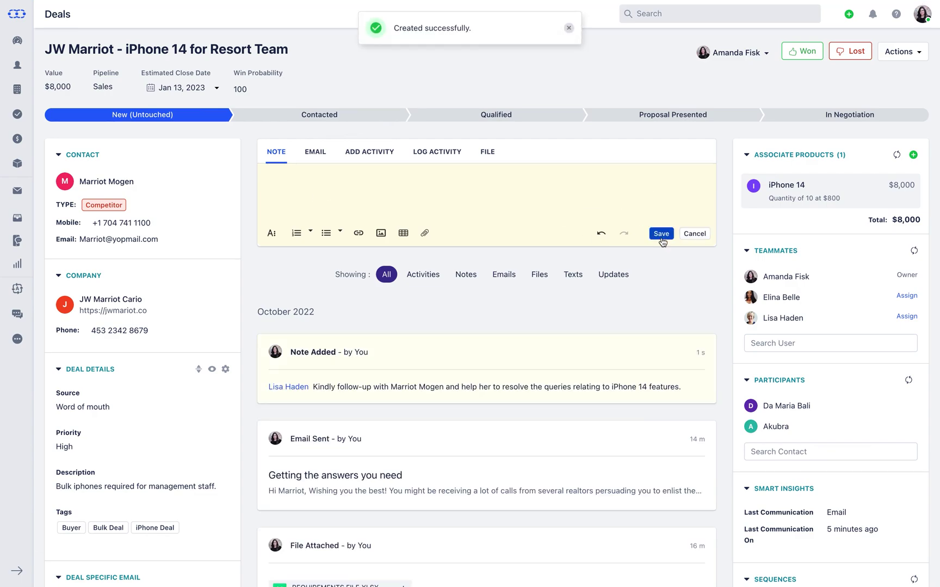
- Pin the saved follow-up note so it shows under Pinned Notes
{"action": "mouse_move", "coordinate": [677, 358]}
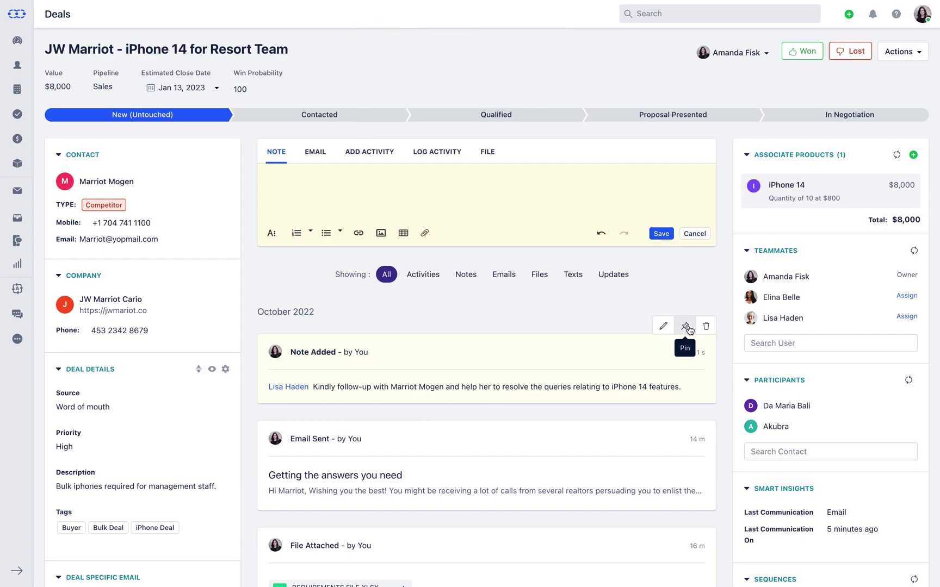
{"action": "left_click", "coordinate": [686, 327]}
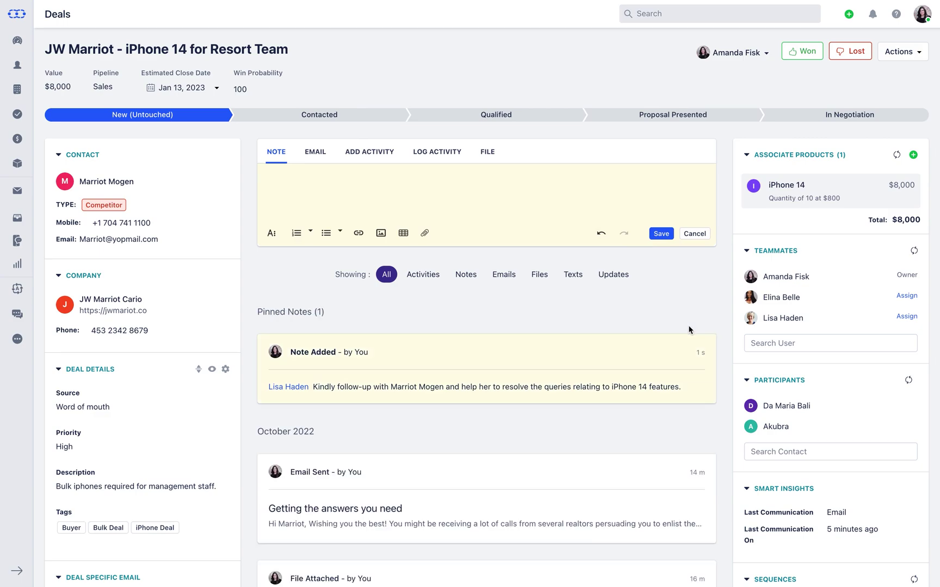
- Send the contact the Product Emails > iPhone 14 PRO template email, then filter the timeline to Emails
{"action": "left_click", "coordinate": [323, 155]}
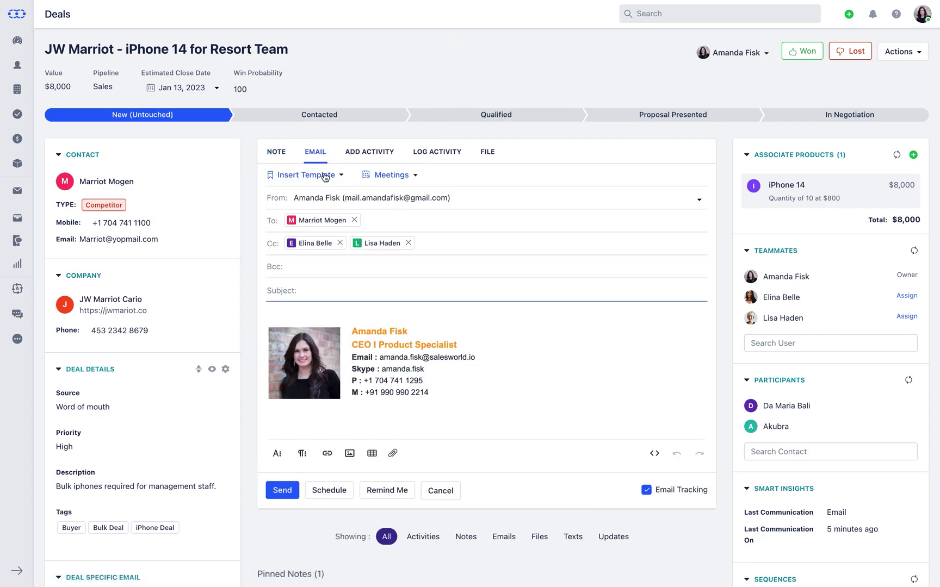
{"action": "left_click", "coordinate": [324, 176]}
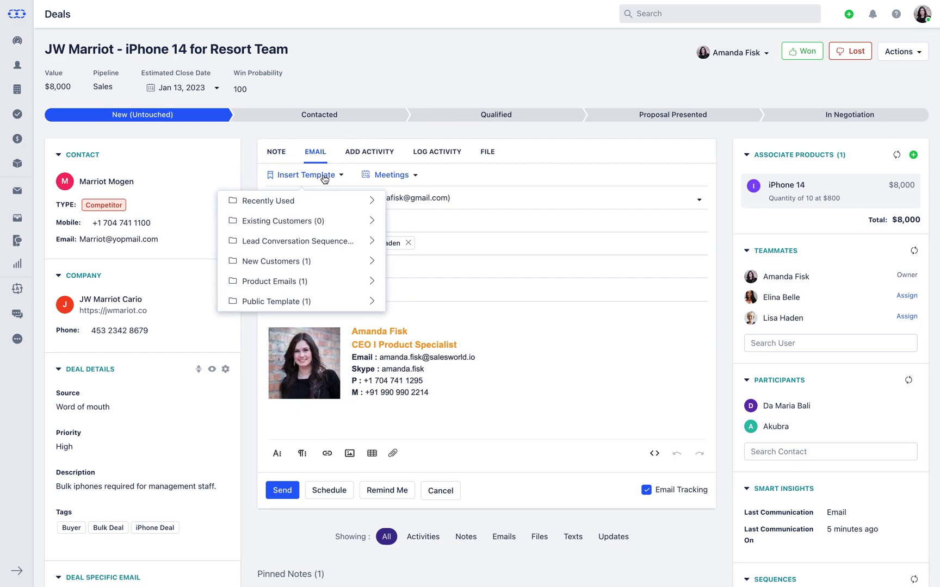
{"action": "left_click", "coordinate": [341, 280]}
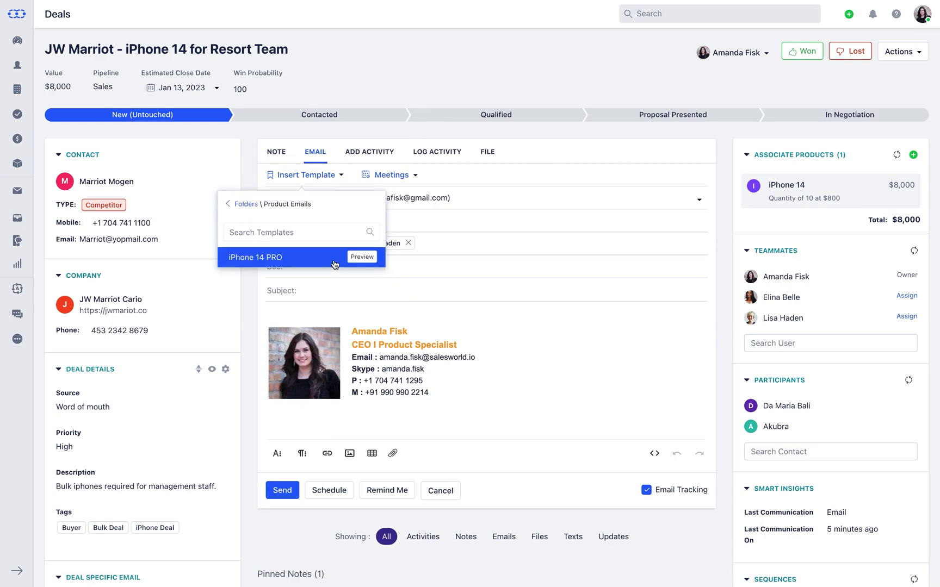
{"action": "left_click", "coordinate": [335, 259]}
{"action": "scroll", "coordinate": [334, 261], "scroll_direction": "down", "scroll_amount": 3}
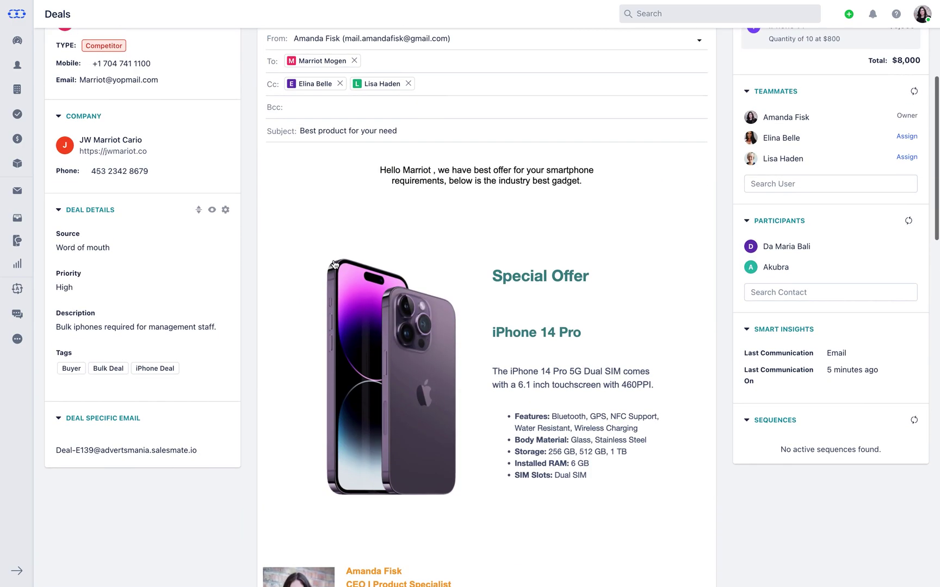
{"action": "scroll", "coordinate": [334, 264], "scroll_direction": "down", "scroll_amount": 2}
{"action": "scroll", "coordinate": [334, 387], "scroll_direction": "down", "scroll_amount": 2}
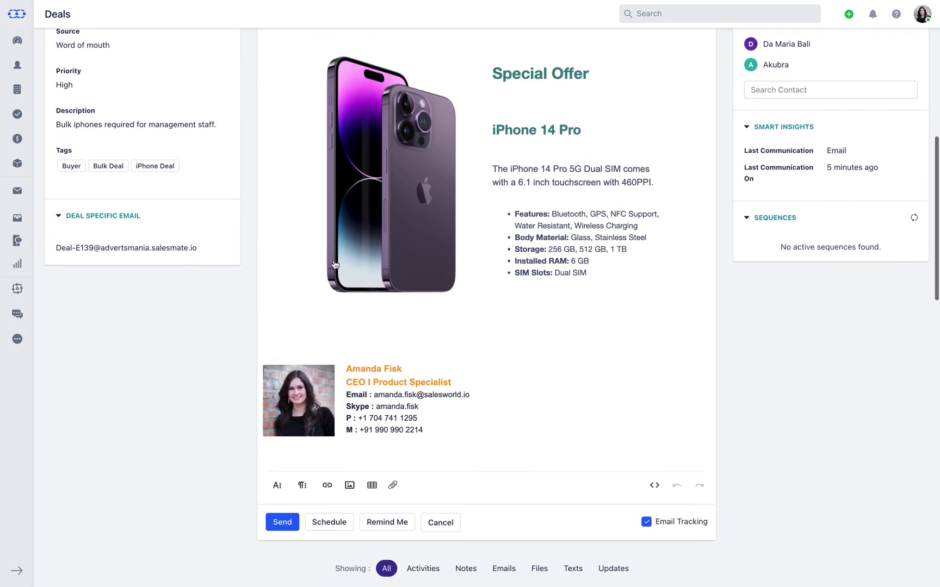
{"action": "left_click", "coordinate": [283, 532]}
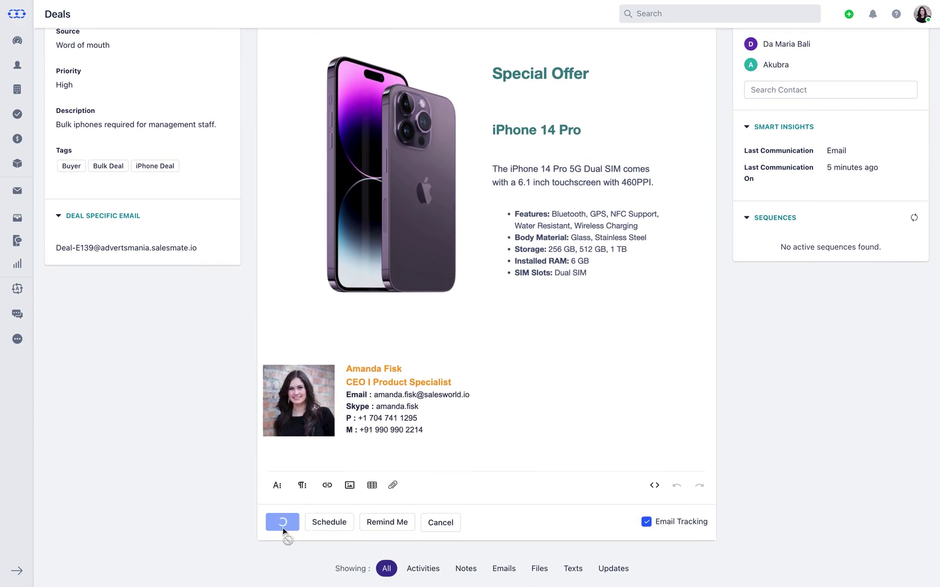
{"action": "left_click", "coordinate": [507, 180]}
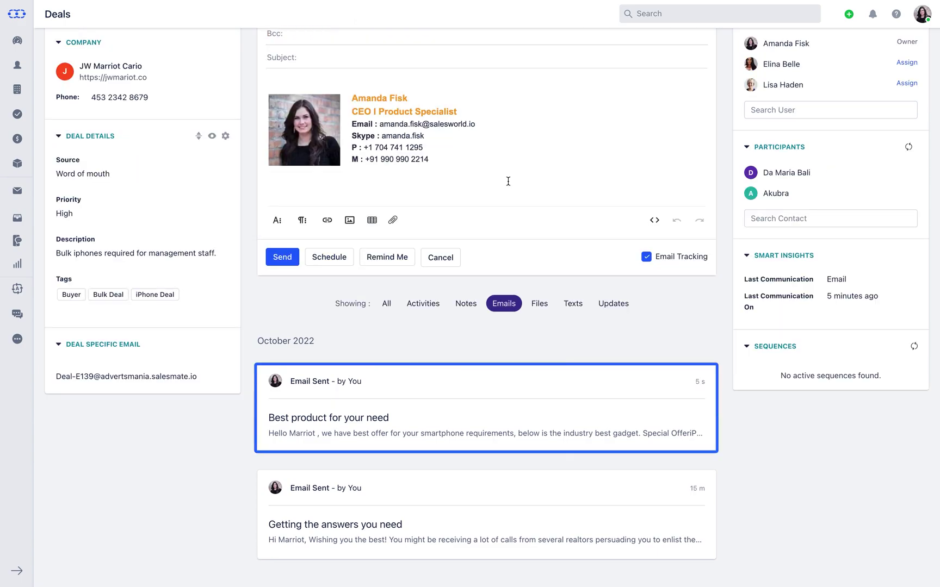
- Create a Call activity titled as a follow-up with the contact, on Oct 29, 2022 at 10:30 am
{"action": "scroll", "coordinate": [508, 181], "scroll_direction": "up", "scroll_amount": 5}
{"action": "left_click", "coordinate": [370, 151]}
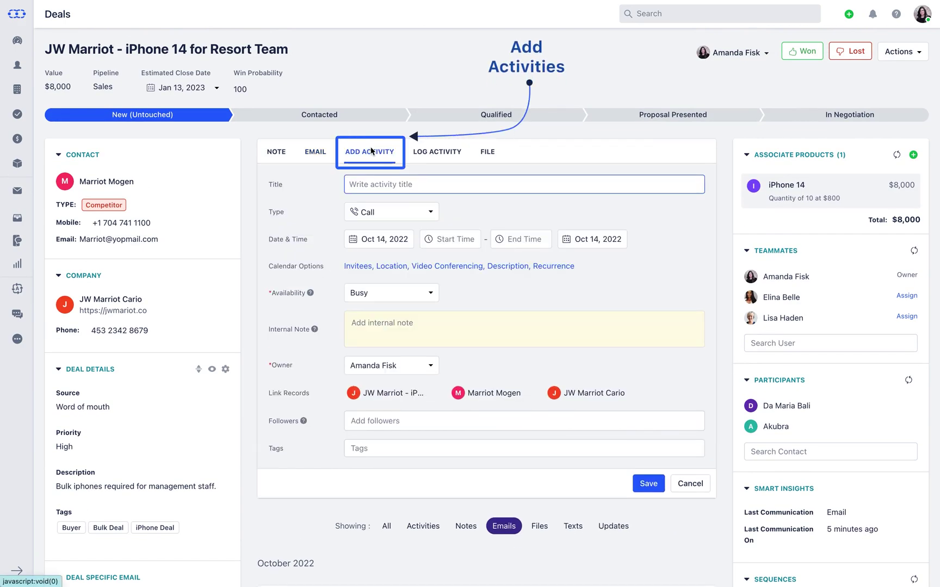
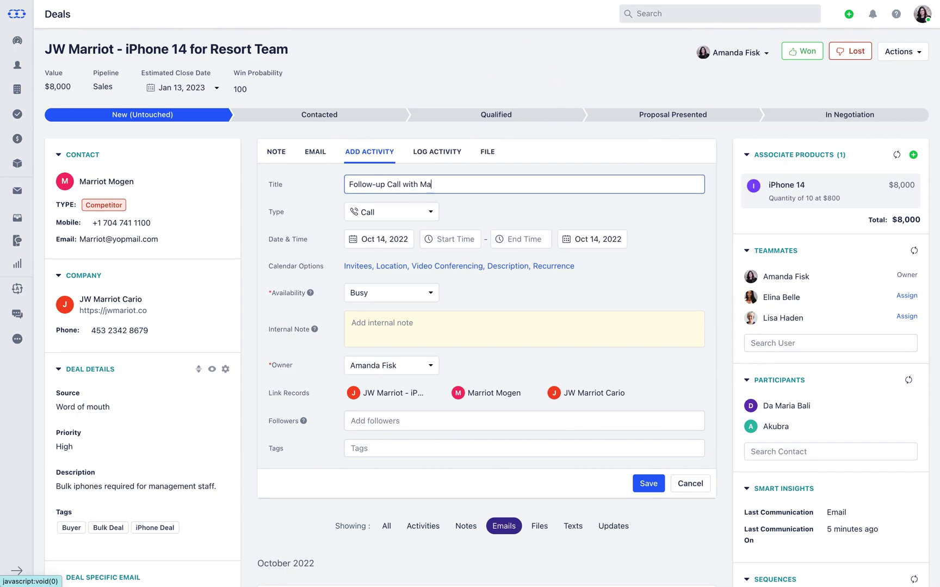
{"action": "left_click", "coordinate": [423, 216]}
{"action": "left_click", "coordinate": [423, 216]}
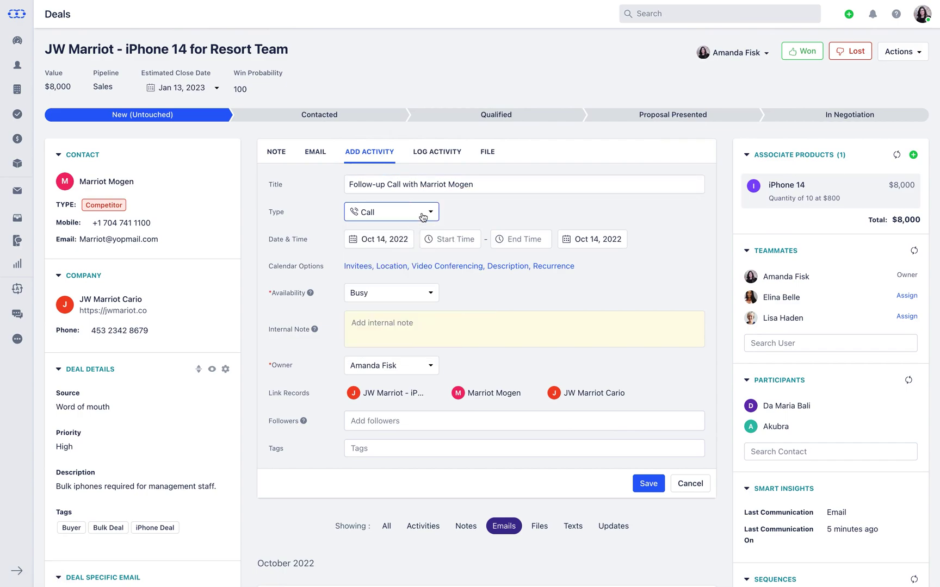
{"action": "left_click", "coordinate": [381, 239]}
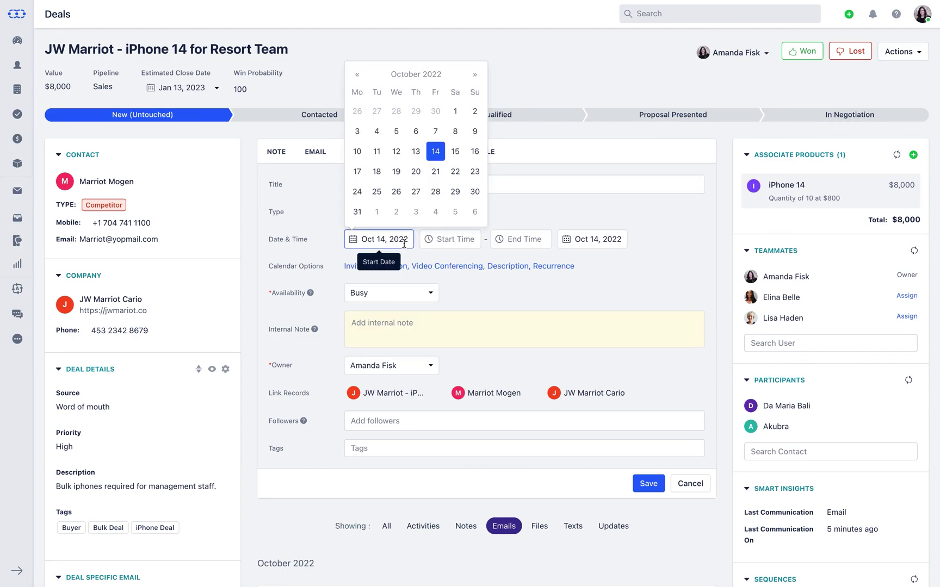
{"action": "left_click", "coordinate": [453, 191]}
{"action": "left_click", "coordinate": [452, 239]}
{"action": "scroll", "coordinate": [454, 305], "scroll_direction": "down", "scroll_amount": 6}
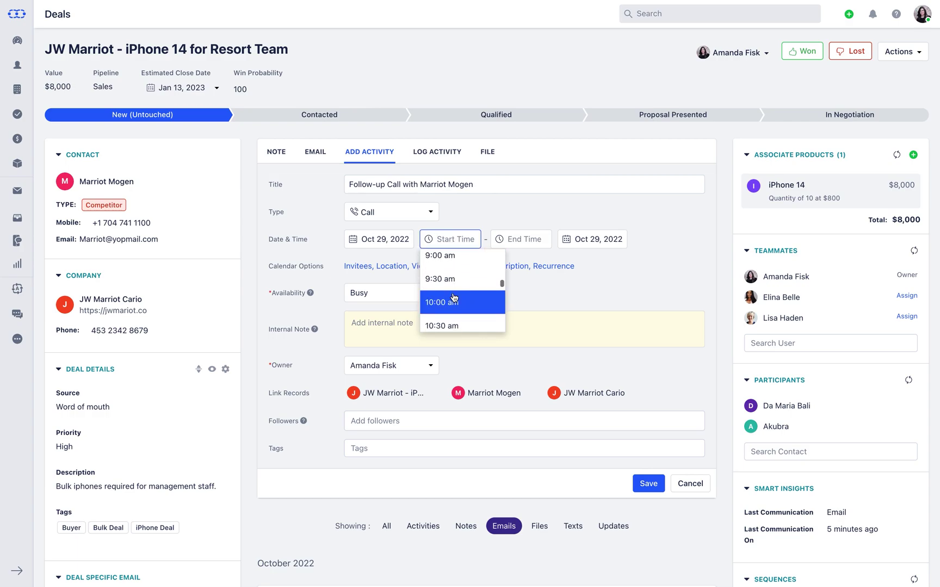
{"action": "left_click", "coordinate": [457, 323]}
- Invite the contact and a teammate, set location Online with a Zoom meeting, and save the call
{"action": "left_click", "coordinate": [458, 266]}
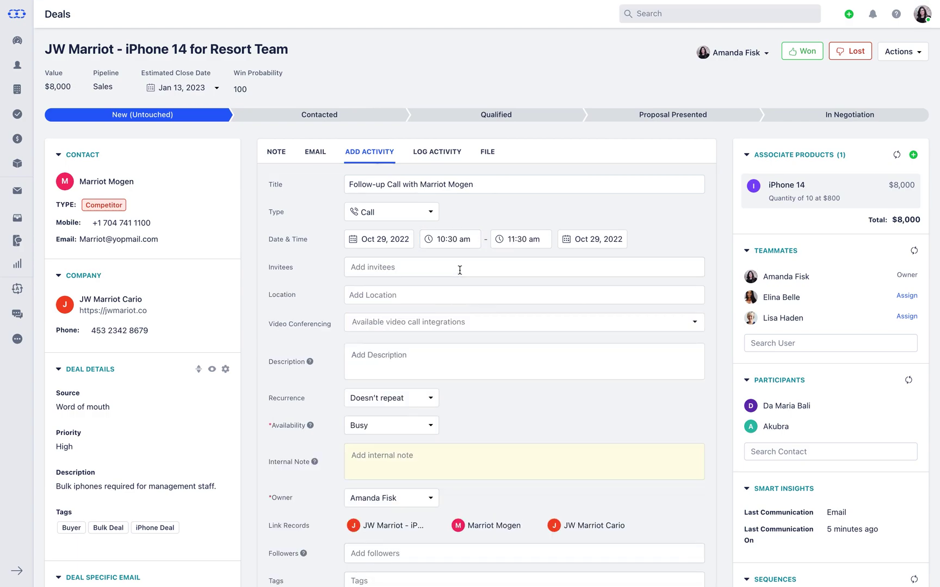
{"action": "left_click", "coordinate": [460, 269]}
{"action": "left_click", "coordinate": [473, 326]}
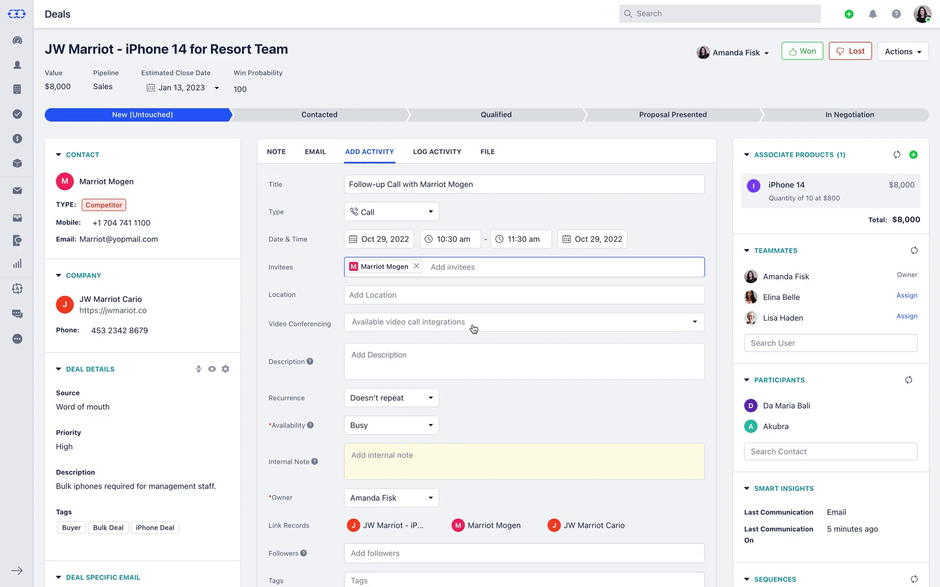
{"action": "type", "text": "Lisa"}
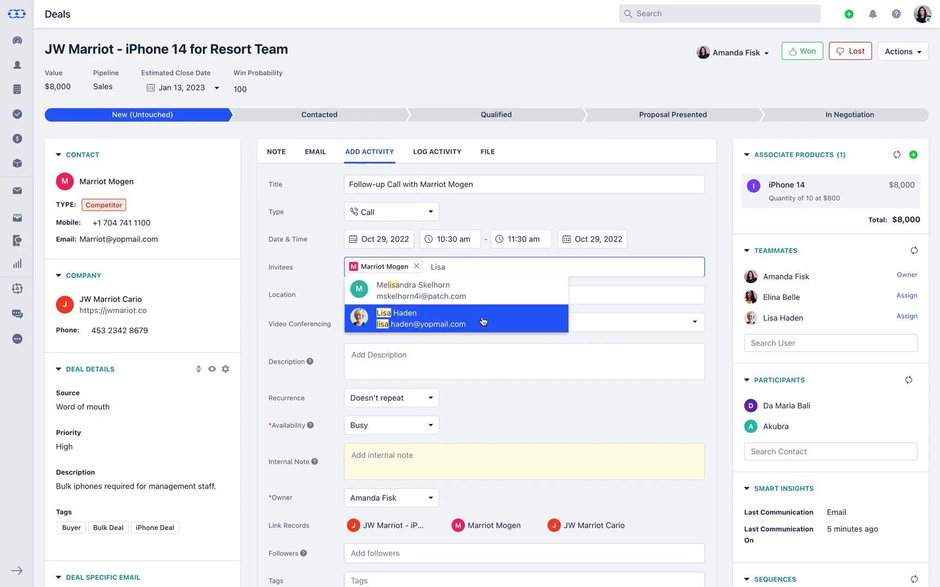
{"action": "left_click", "coordinate": [483, 321]}
{"action": "left_click", "coordinate": [483, 295]}
{"action": "type", "text": "On"}
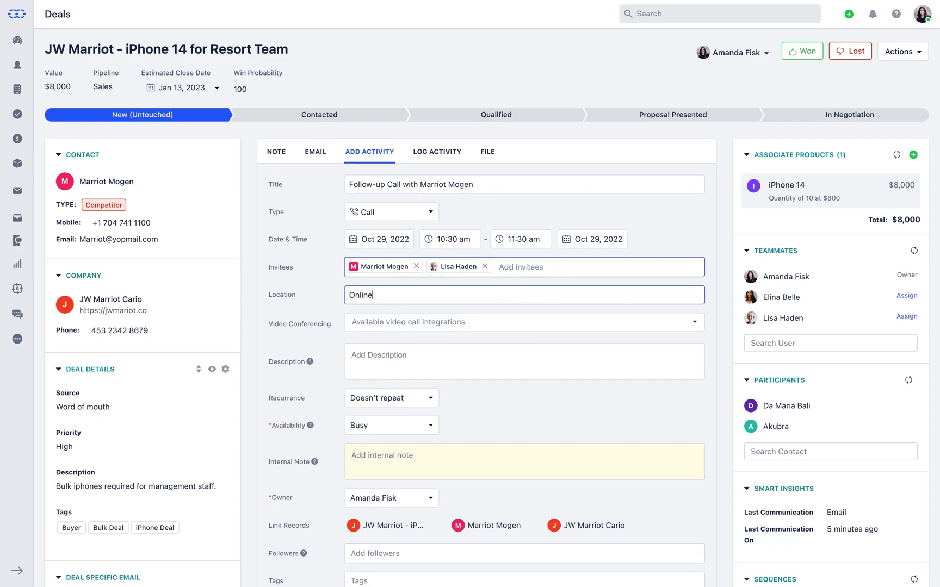
{"action": "type", "text": "line"}
{"action": "left_click", "coordinate": [484, 322]}
{"action": "left_click", "coordinate": [487, 346]}
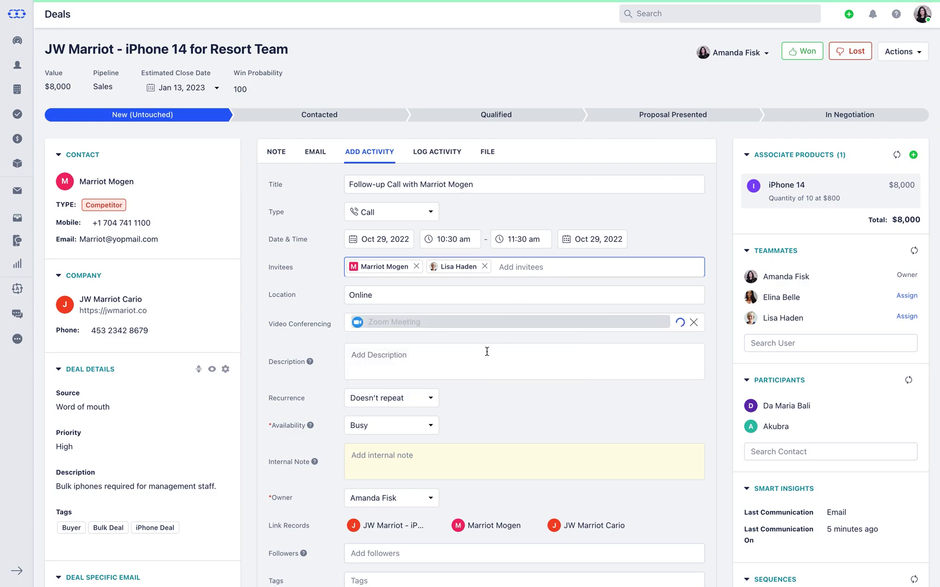
{"action": "scroll", "coordinate": [487, 351], "scroll_direction": "down", "scroll_amount": 5}
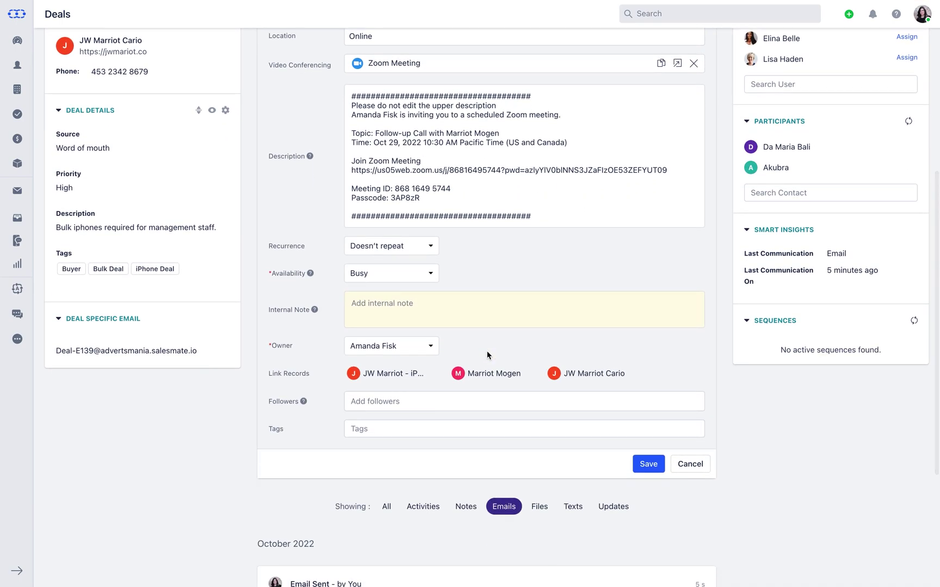
{"action": "left_click", "coordinate": [648, 462]}
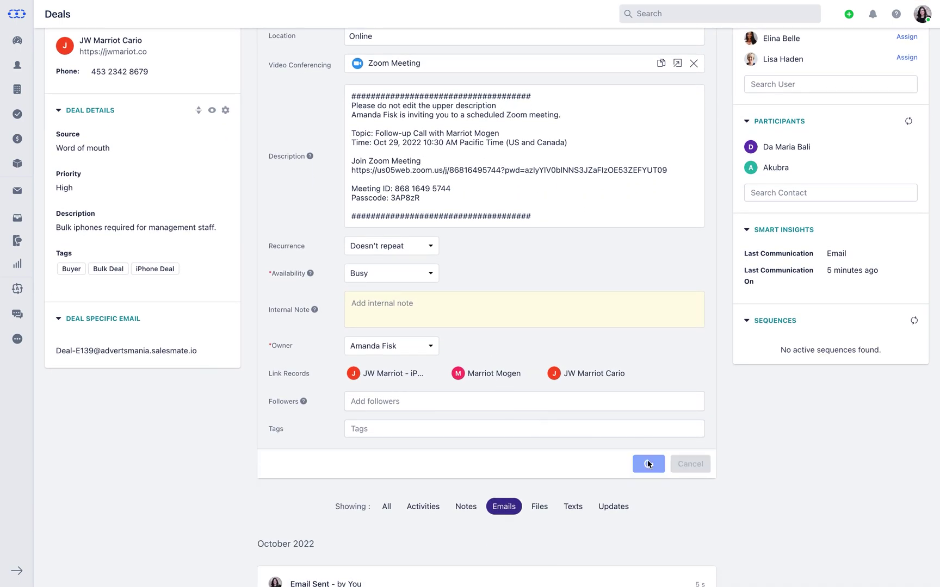
- Log a Demo activity 'Demo call of iPhone 14 features' with outcome Done, dated Oct 11, 2022
{"action": "left_click", "coordinate": [457, 151]}
{"action": "type", "text": "Demo call"}
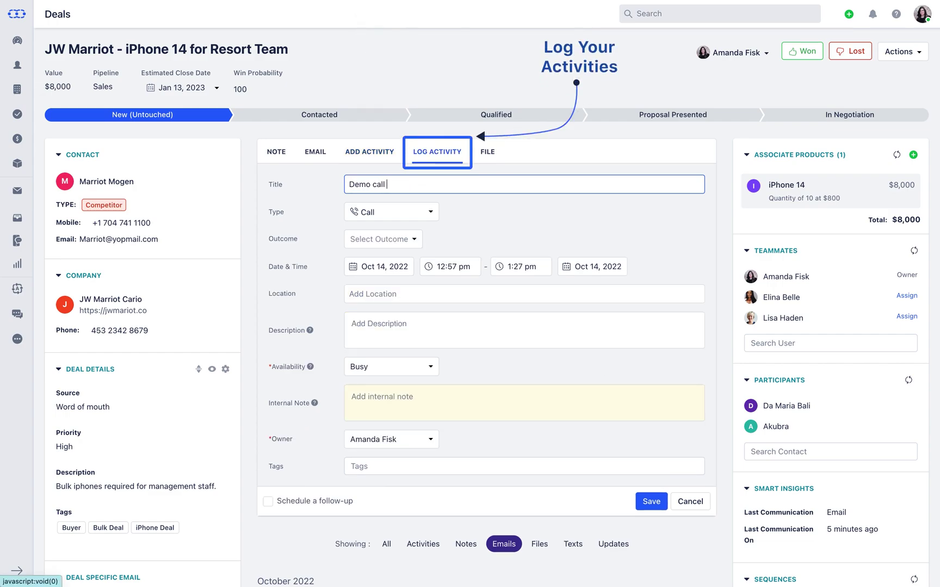
{"action": "type", "text": " of iPhone 14 features"}
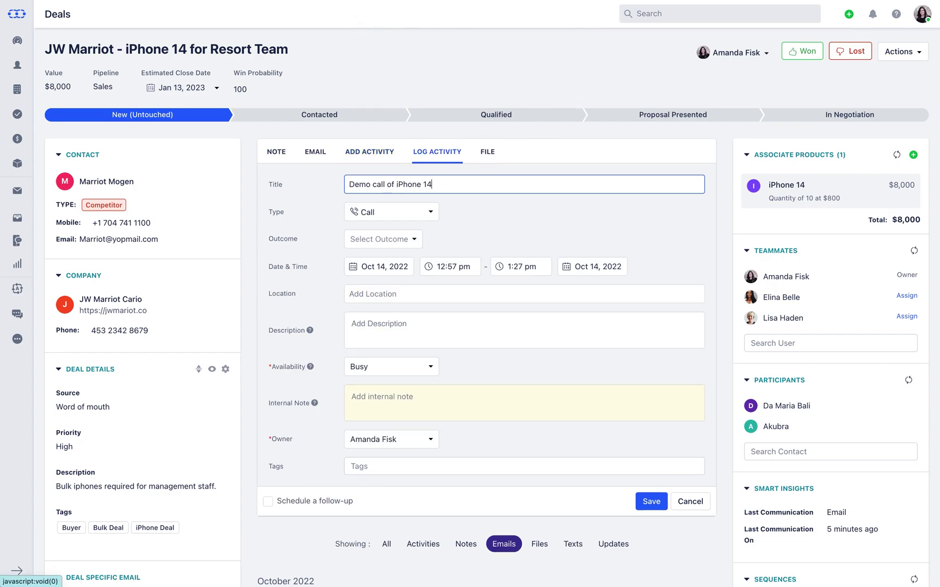
{"action": "left_click", "coordinate": [419, 221]}
{"action": "left_click", "coordinate": [422, 323]}
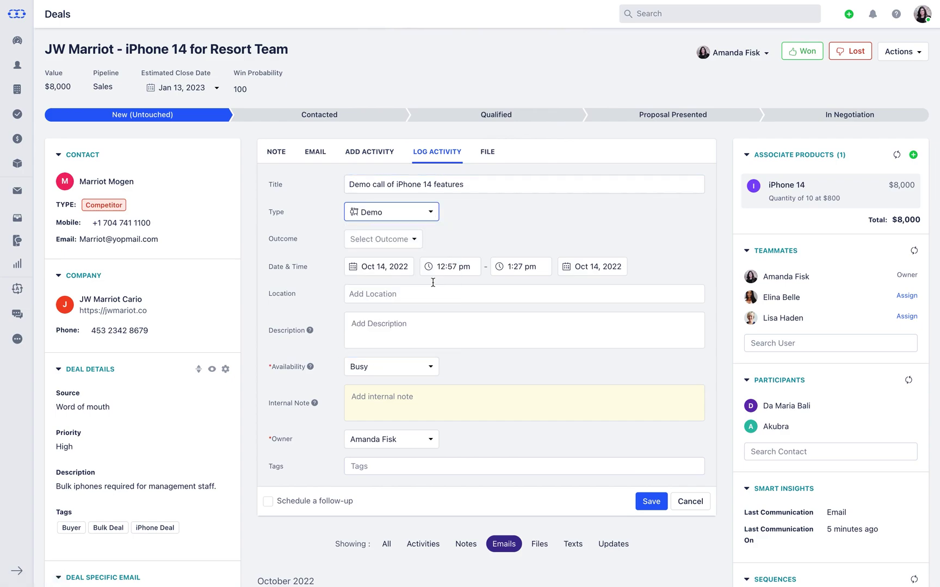
{"action": "left_click", "coordinate": [415, 239]}
{"action": "left_click", "coordinate": [424, 310]}
{"action": "left_click", "coordinate": [399, 268]}
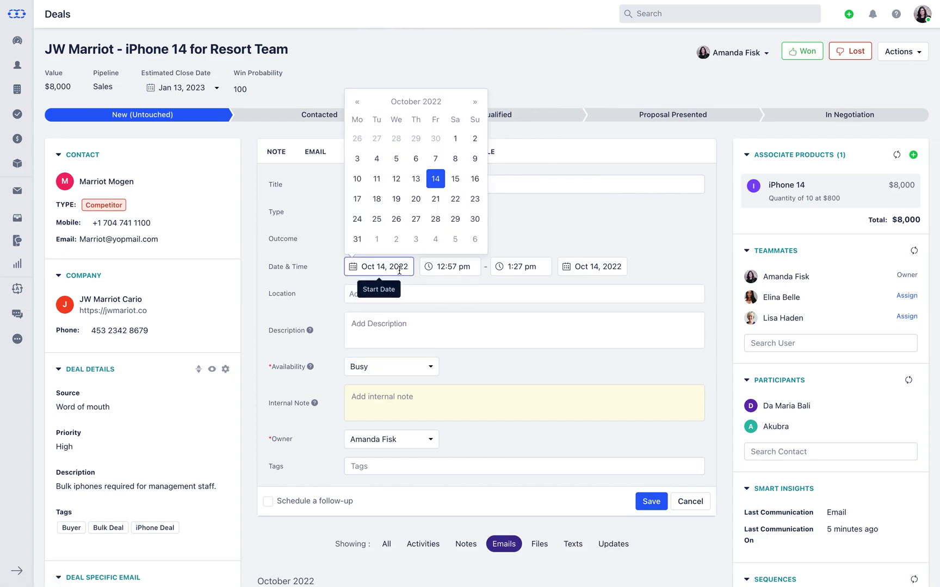
{"action": "left_click", "coordinate": [377, 179]}
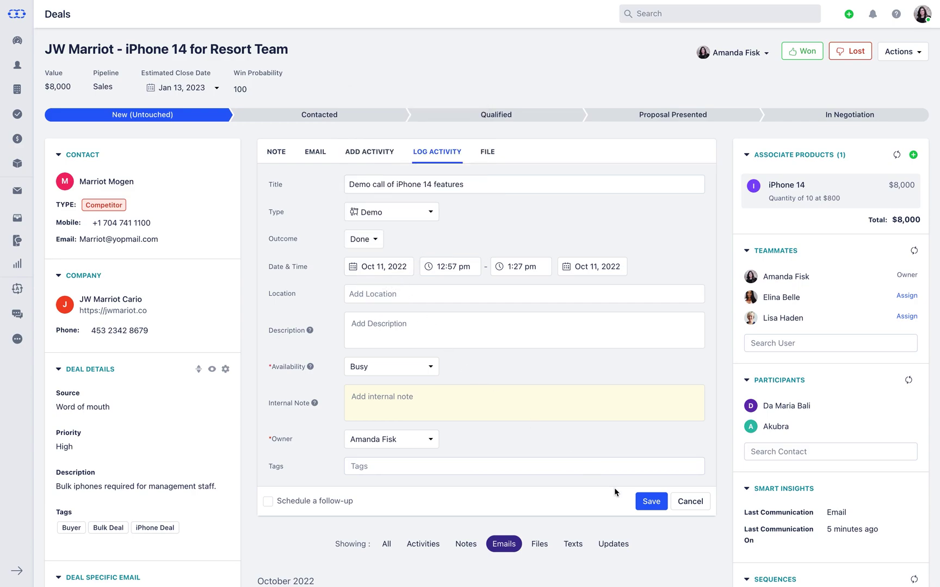
{"action": "left_click", "coordinate": [649, 502]}
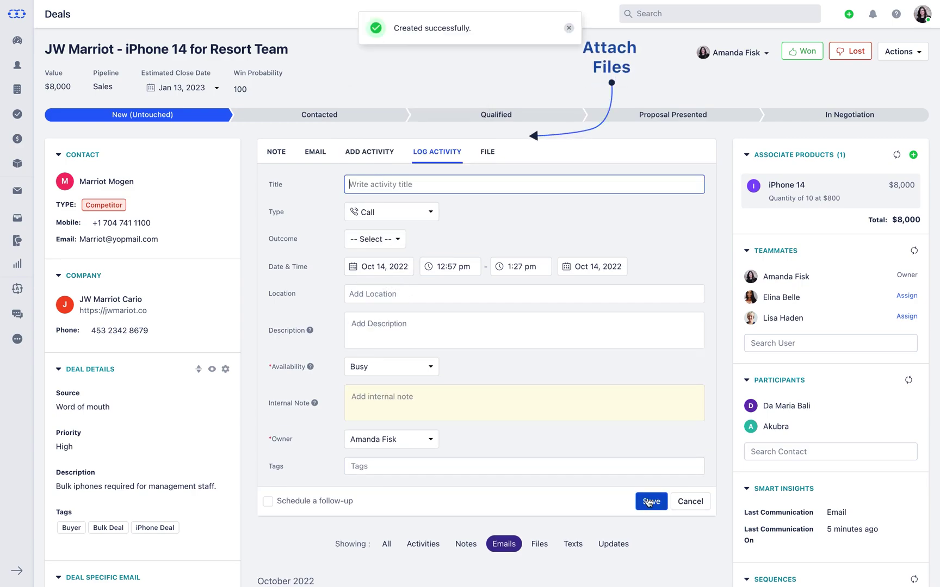
- Attach Requirements File.xlsx from Downloads to the JW Marriot deal's files
{"action": "left_click", "coordinate": [487, 151]}
{"action": "left_click", "coordinate": [492, 232]}
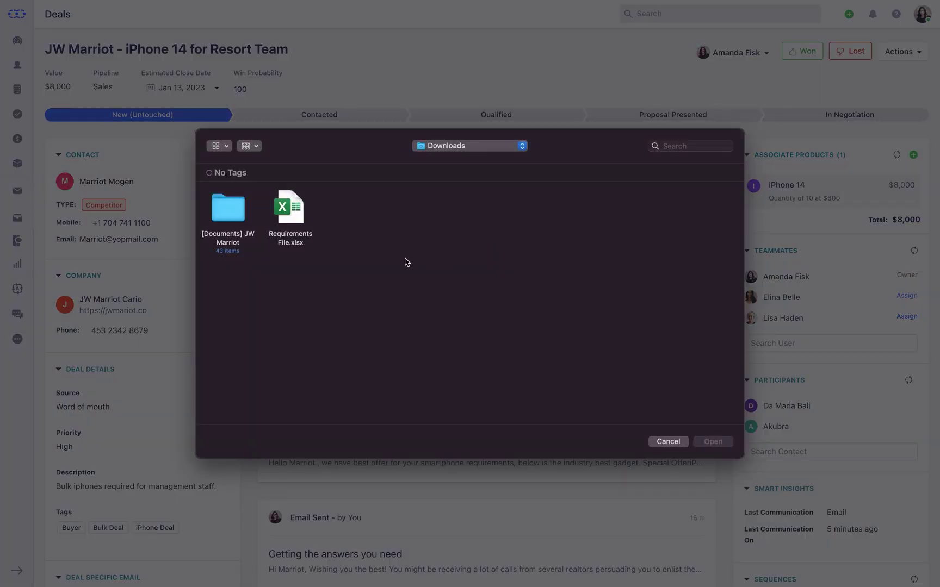
{"action": "left_click", "coordinate": [303, 220]}
{"action": "left_click", "coordinate": [707, 441]}
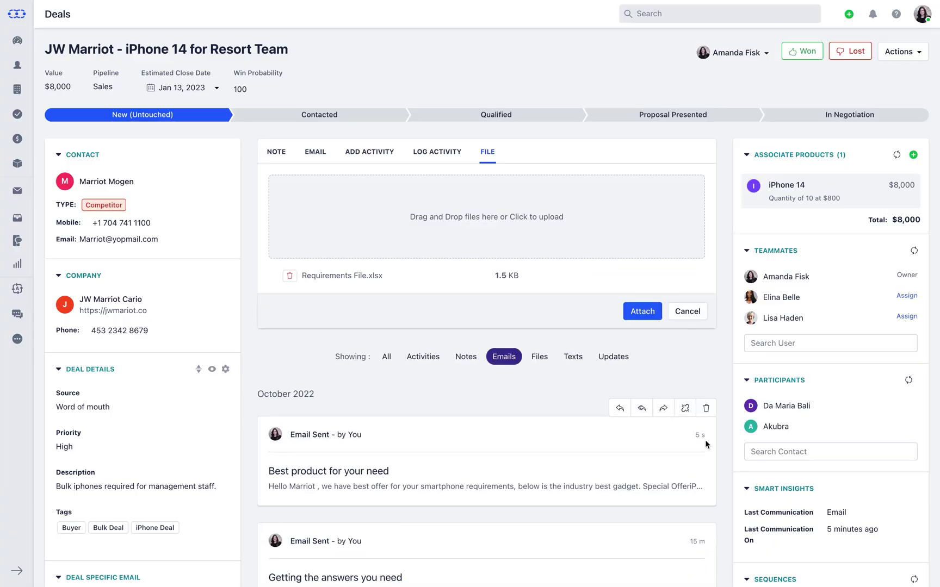
{"action": "left_click", "coordinate": [644, 320]}
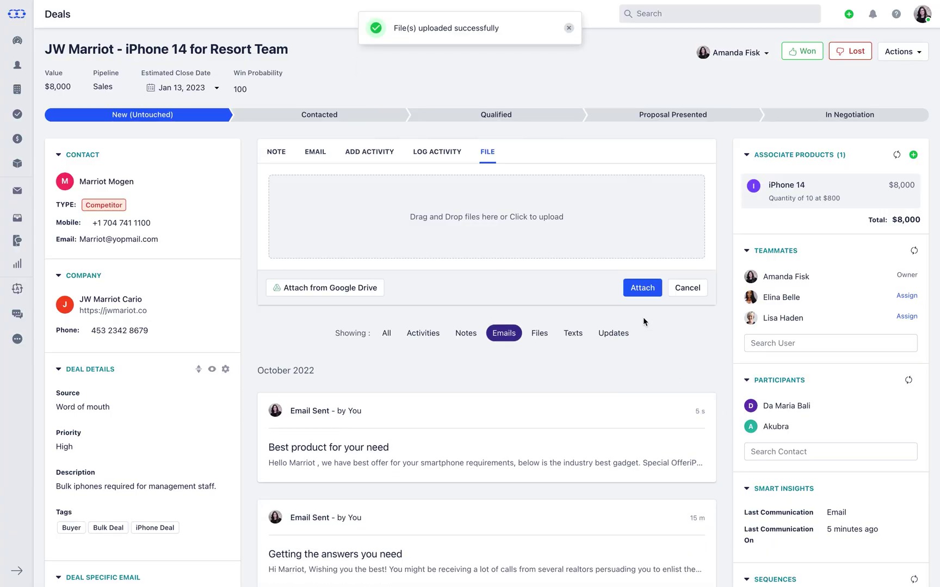